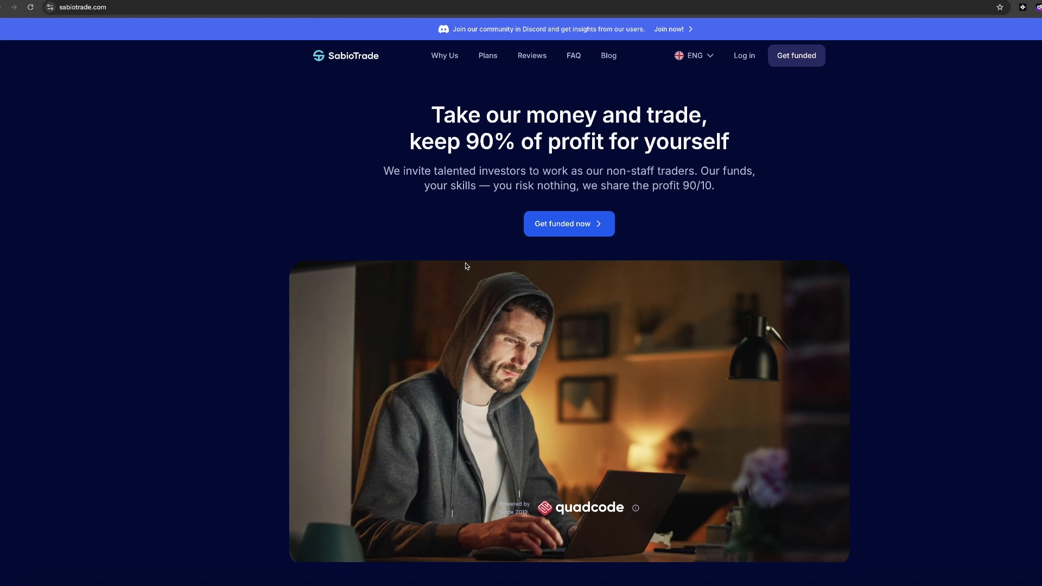
pyautogui.scroll(-10, 706, 206)
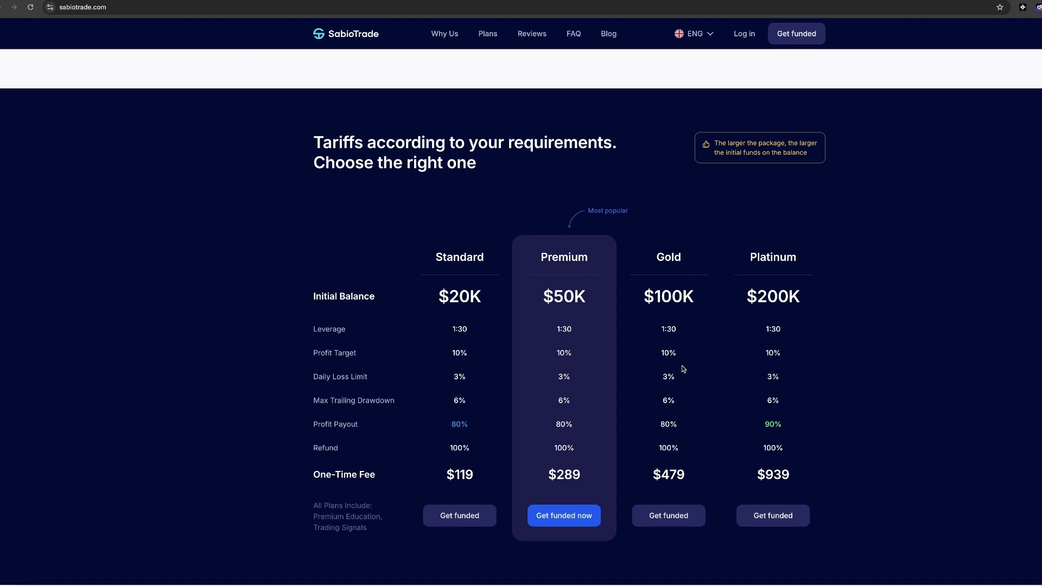
pyautogui.scroll(15, 832, 292)
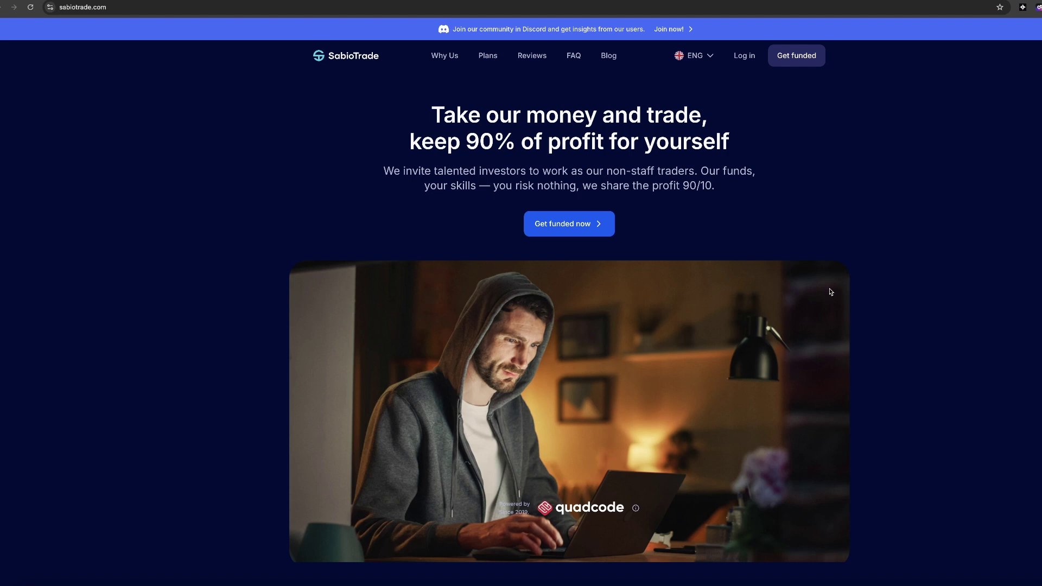
pyautogui.scroll(-10, 939, 419)
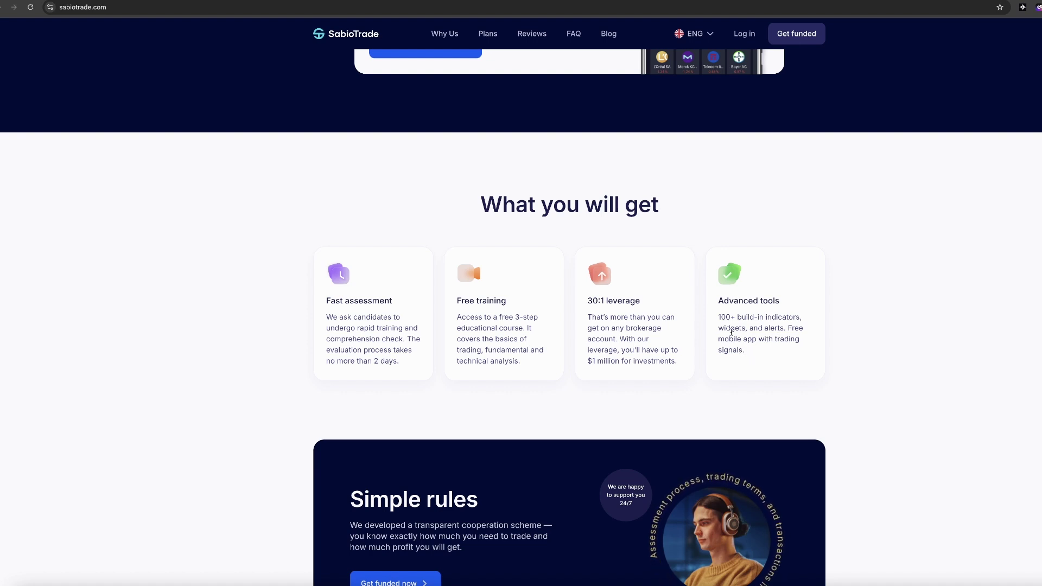
pyautogui.scroll(-10, 742, 357)
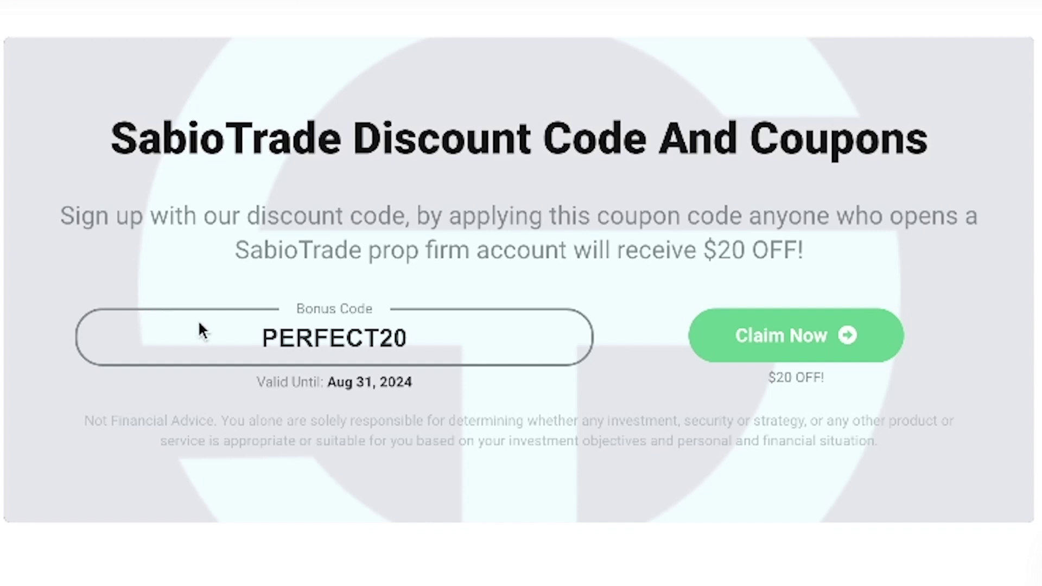
# - Select the PERFECT20 bonus code and claim the offer to reach SabioTrade's tariff plans
pyautogui.moveTo(199, 322)
pyautogui.mouseDown()
pyautogui.moveTo(461, 343)
pyautogui.moveTo(184, 340)
pyautogui.mouseUp()
pyautogui.click(460, 344)
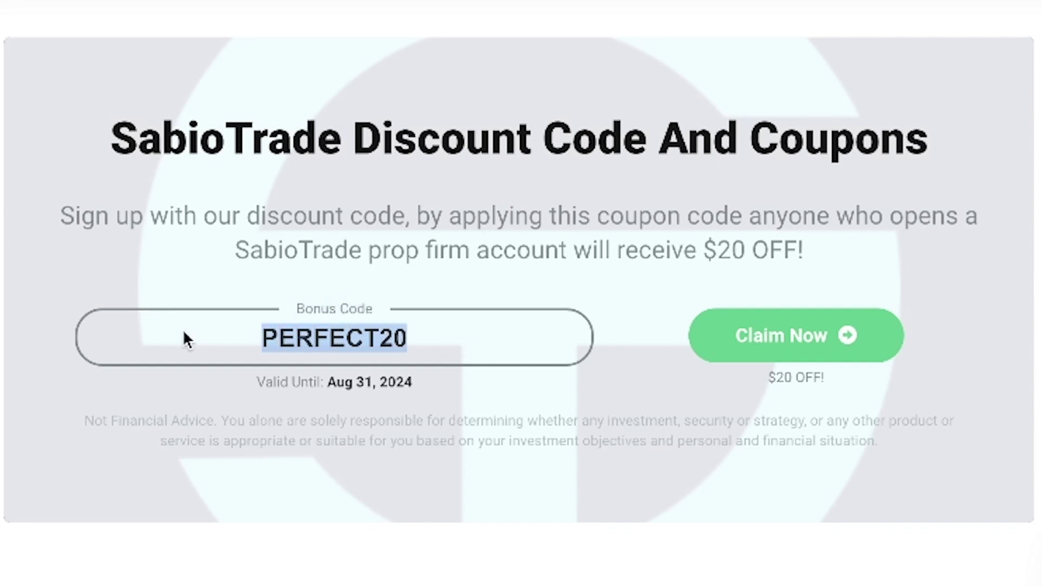
pyautogui.click(823, 347)
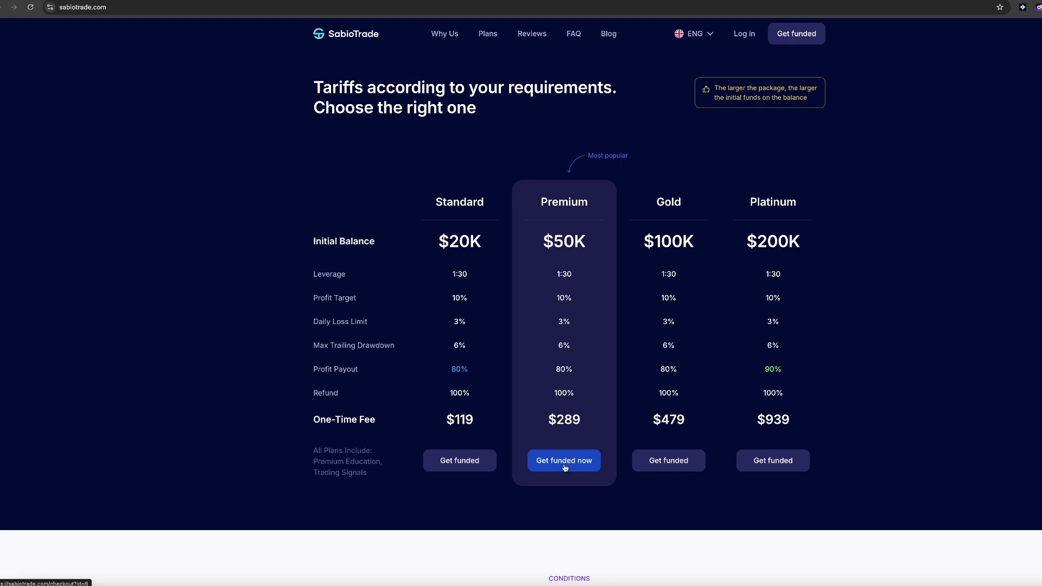
# - Start checkout for the $20K Standard account plan priced at $119
pyautogui.click(565, 469)
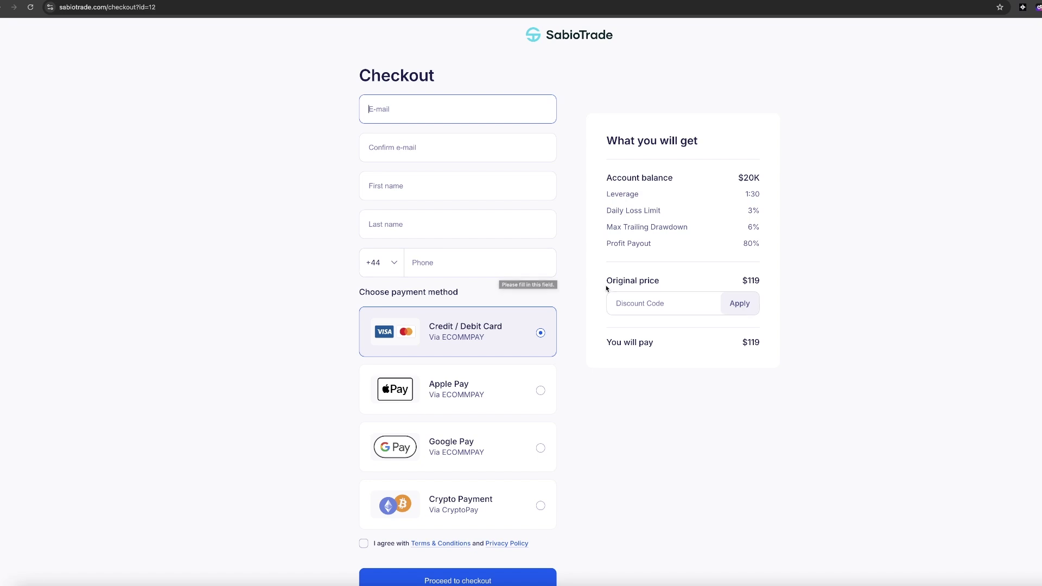
# - Apply discount code PERFECT20, taking $20.23 off for a $98.77 total
pyautogui.moveTo(603, 282); pyautogui.dragTo(651, 294)
pyautogui.click(654, 305)
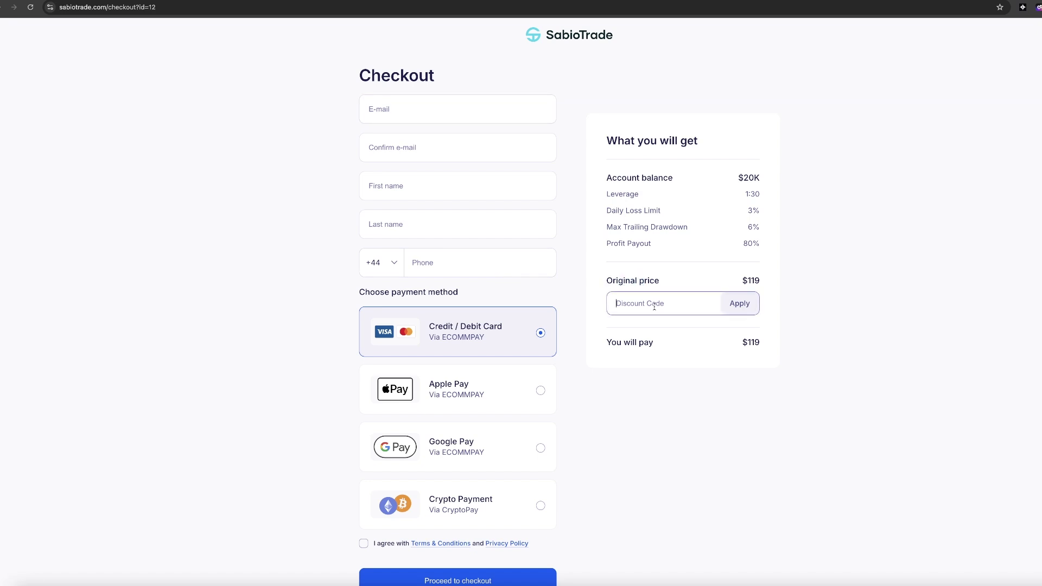
pyautogui.write('PERFECT20')
pyautogui.click(739, 306)
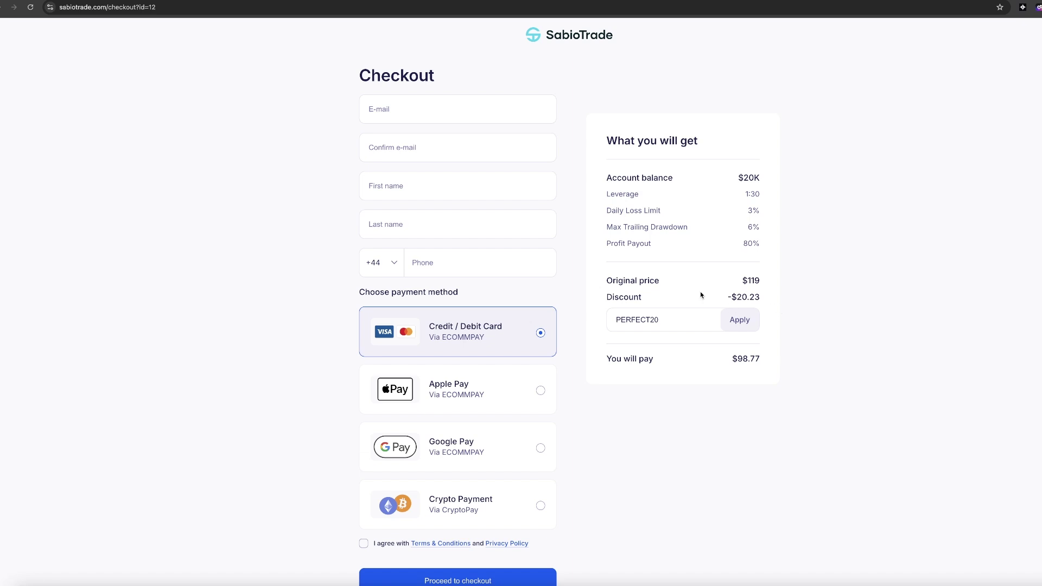
pyautogui.scroll(-5, 775, 305)
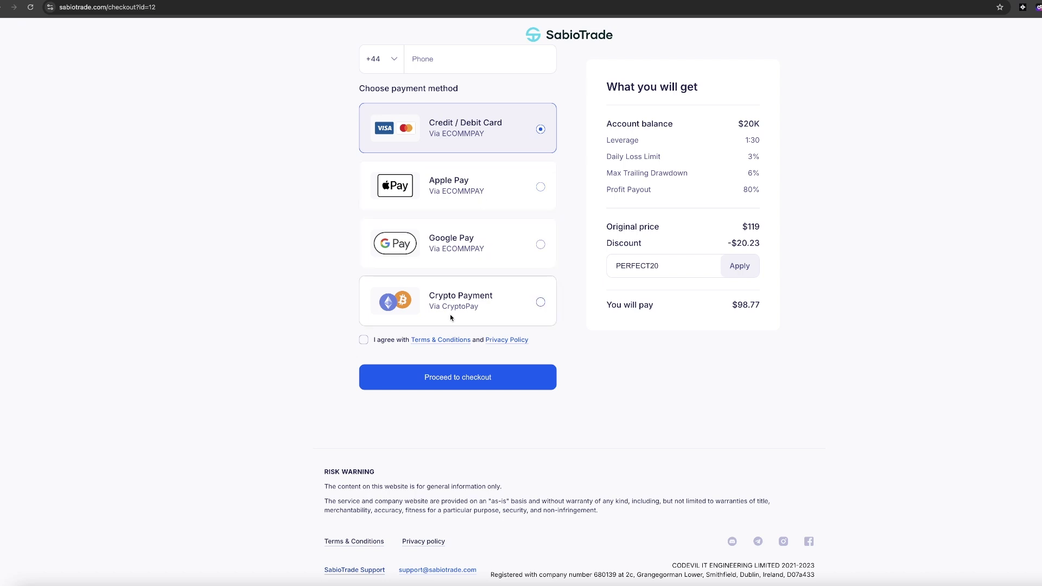
# - Tick the 'I agree with Terms & Conditions' checkbox with card payment selected
pyautogui.click(364, 340)
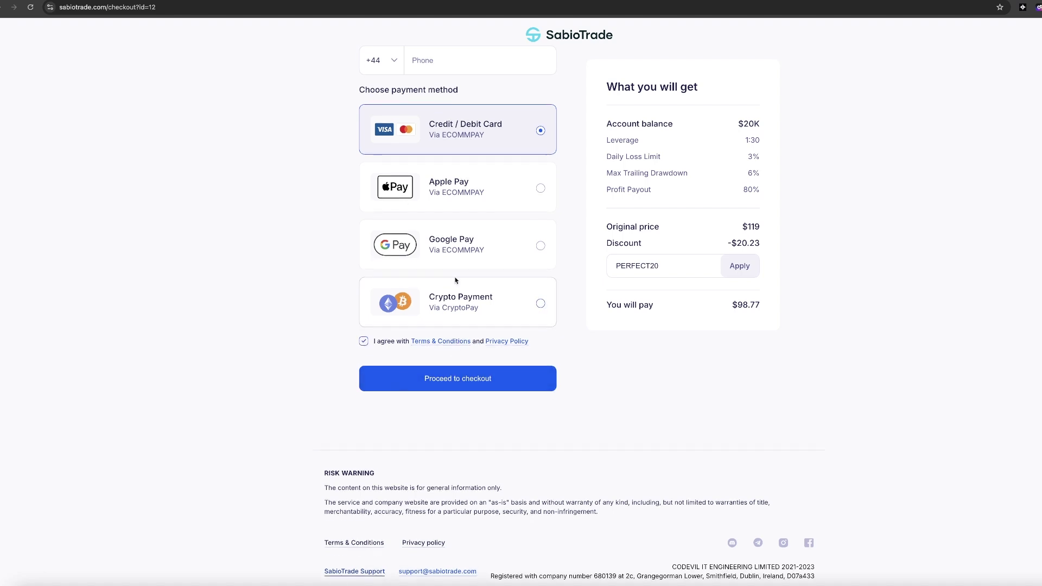
pyautogui.scroll(1, 455, 285)
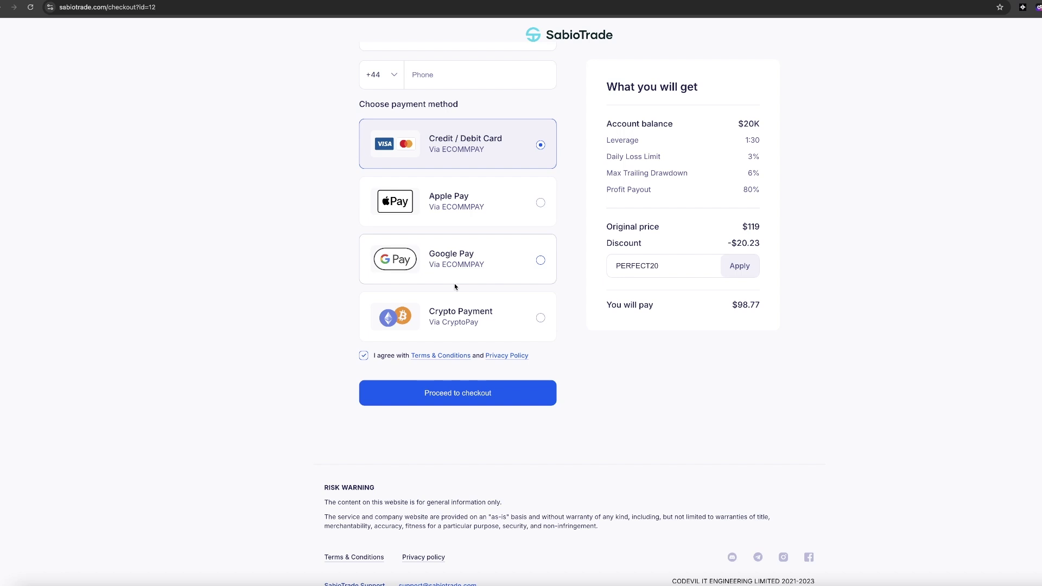